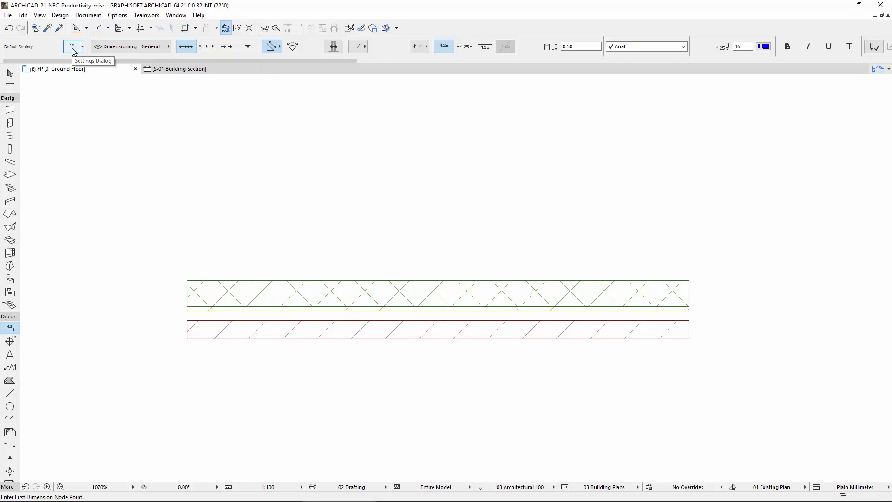
- Turn on automatic dimensioning of walls and slabs in Dimension Default Settings
{"action": "left_click", "coordinate": [73, 50]}
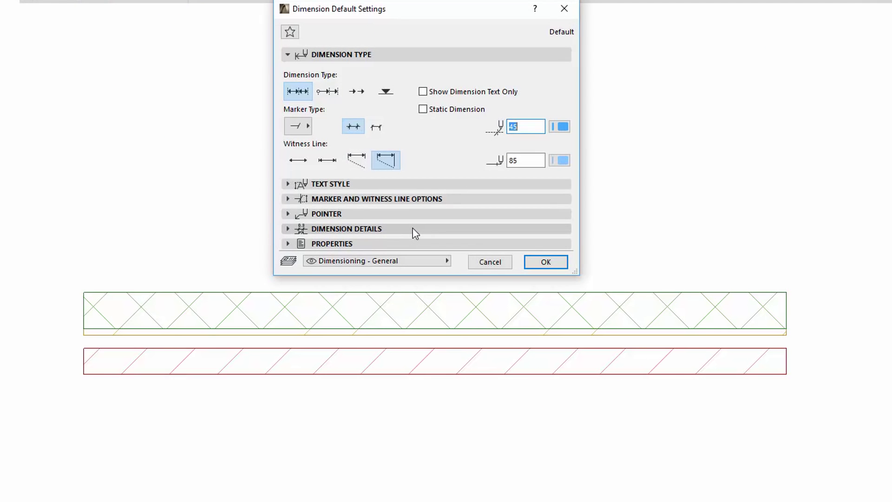
{"action": "left_click", "coordinate": [411, 229]}
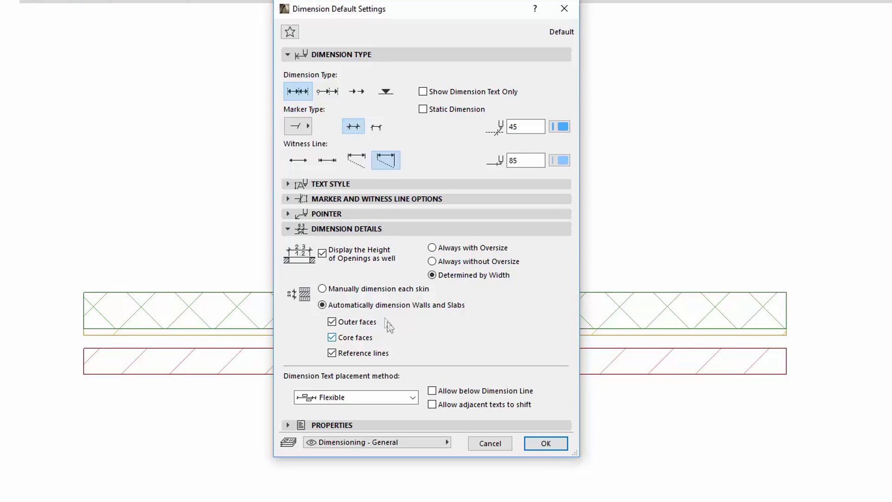
{"action": "left_click", "coordinate": [368, 291]}
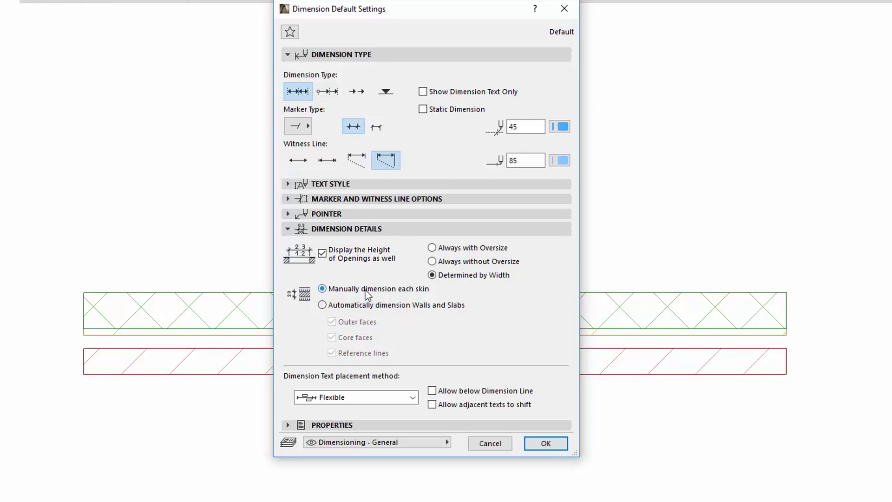
{"action": "left_click", "coordinate": [341, 307]}
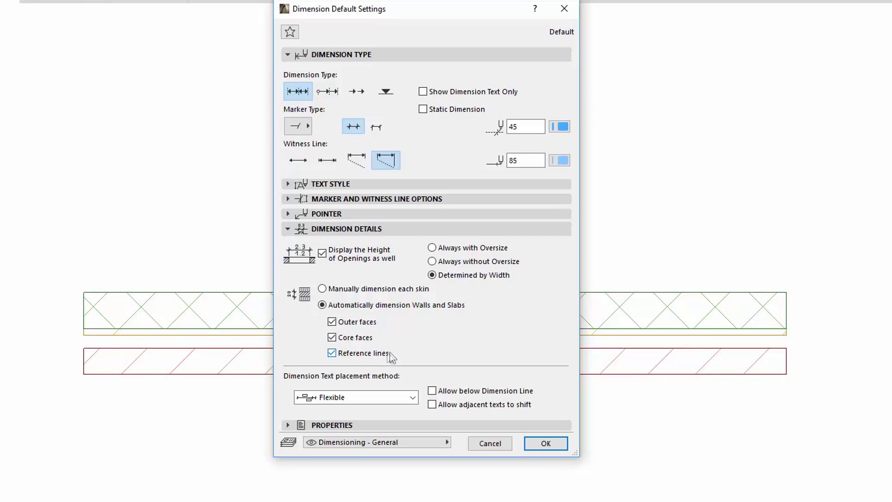
- Toggle Outer faces, Core faces and Reference lines, ending with all three measured
{"action": "left_click", "coordinate": [336, 355]}
{"action": "left_click", "coordinate": [332, 338]}
{"action": "left_click", "coordinate": [333, 338]}
{"action": "left_click", "coordinate": [332, 322]}
{"action": "left_click", "coordinate": [333, 353]}
{"action": "left_click", "coordinate": [333, 338]}
{"action": "left_click", "coordinate": [333, 338]}
{"action": "left_click", "coordinate": [372, 323]}
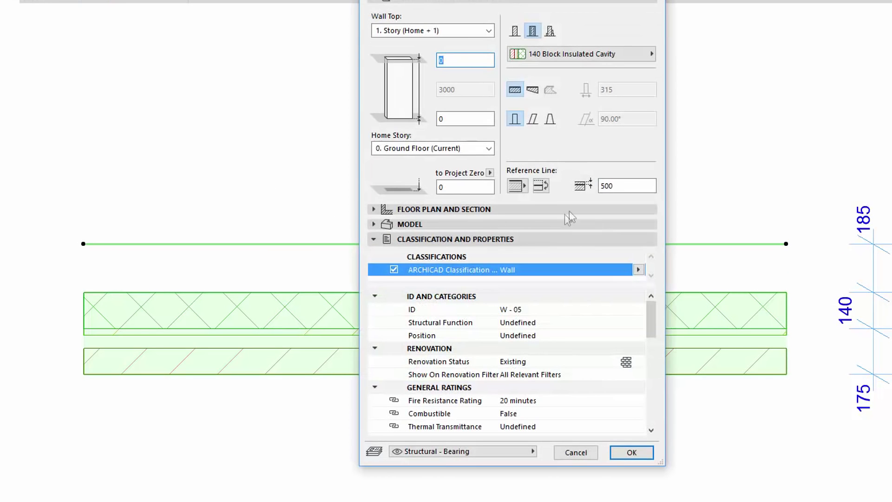
- Open the wall's Wall Settings to edit its reference line offset
{"action": "double_click", "coordinate": [620, 186]}
{"action": "type", "text": "1"}
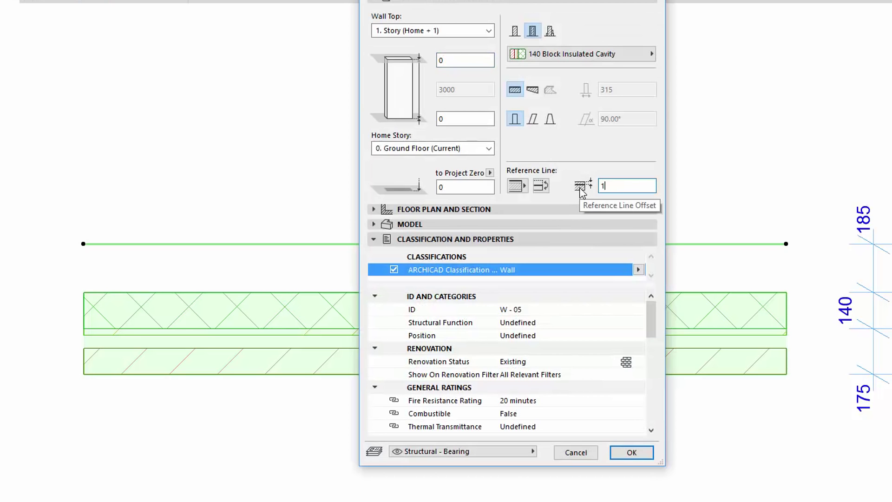
{"action": "type", "text": "000"}
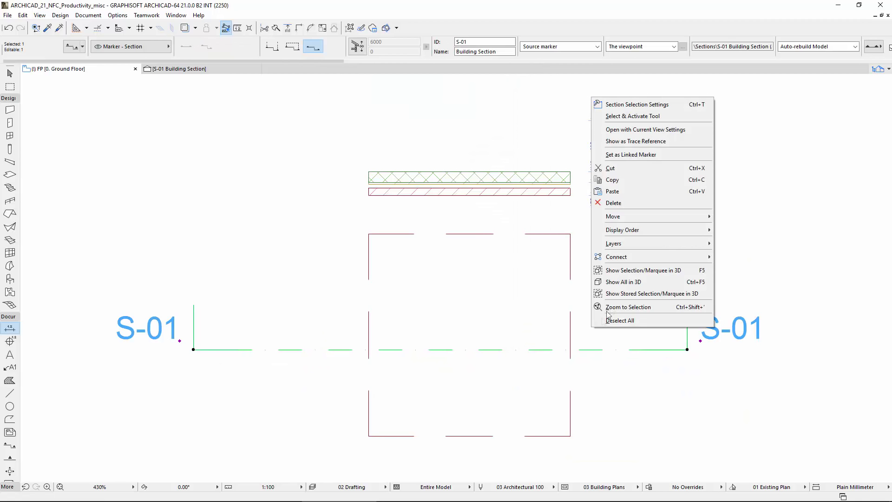
- In section S-01, zoom to the slab's right end and dimension its skins (10, 50, 30, 200, 10)
{"action": "left_click", "coordinate": [646, 129]}
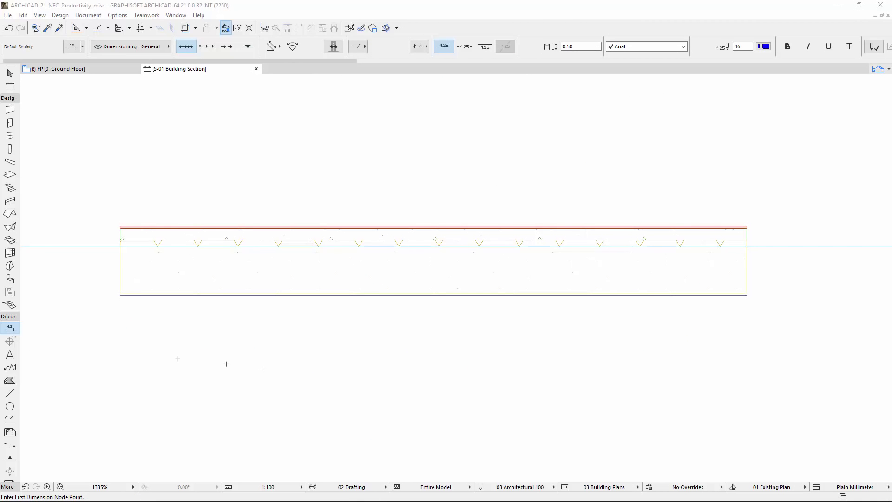
{"action": "scroll", "coordinate": [665, 273], "scroll_direction": "up", "scroll_amount": 2}
{"action": "middle_click_drag", "start_coordinate": [665, 273], "coordinate": [425, 281]}
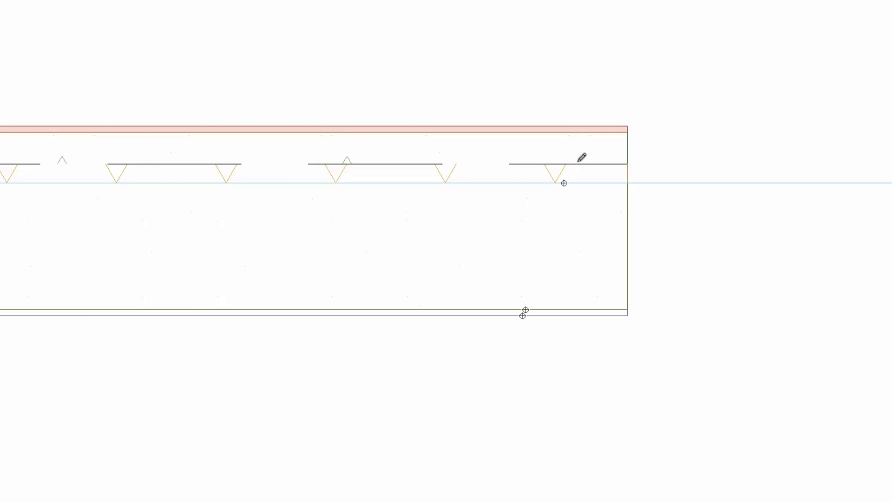
{"action": "left_click", "coordinate": [578, 132]}
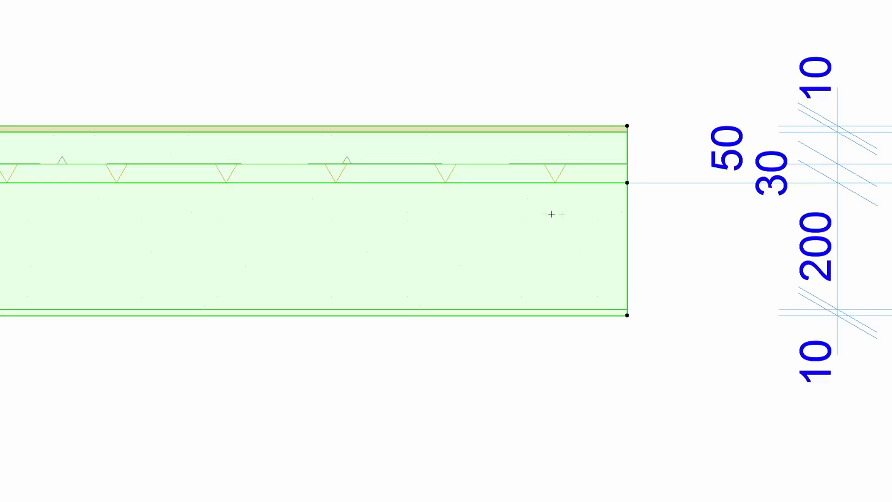
- Edit the slab's composite so the Insulation - Mineral Hard skin is 100 thick
{"action": "right_click", "coordinate": [543, 218]}
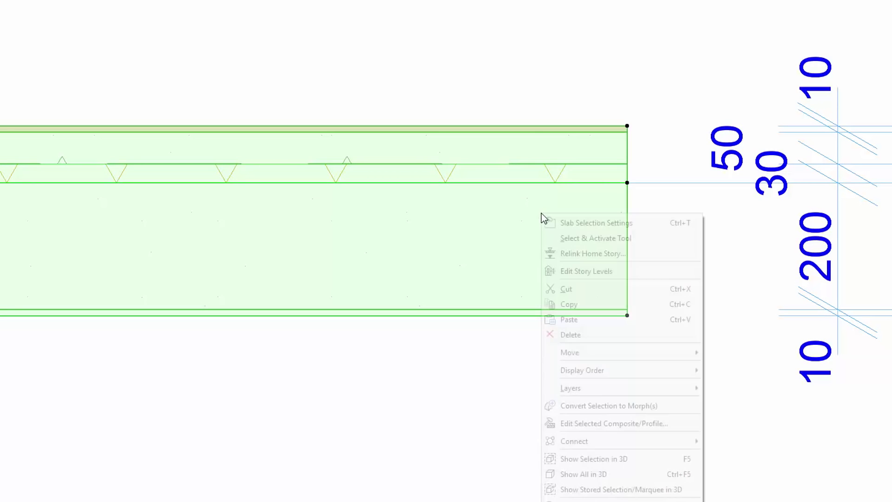
{"action": "left_click", "coordinate": [627, 423]}
{"action": "left_click", "coordinate": [489, 187]}
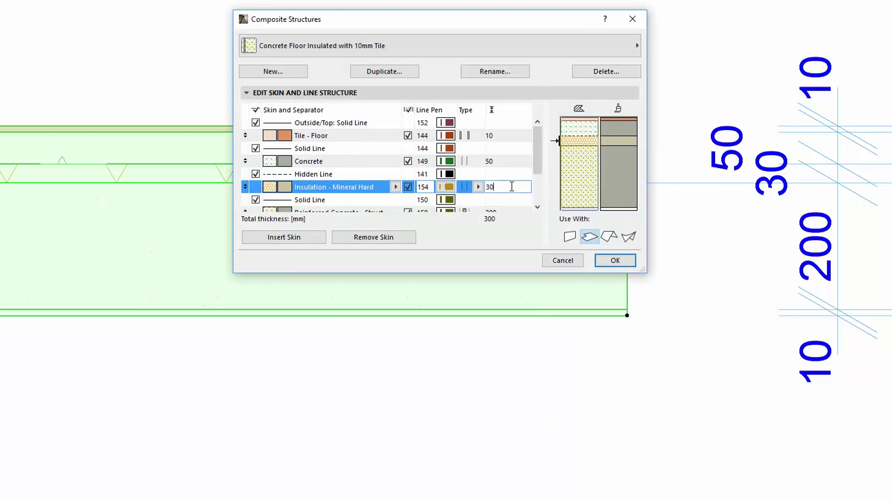
{"action": "type", "text": "100"}
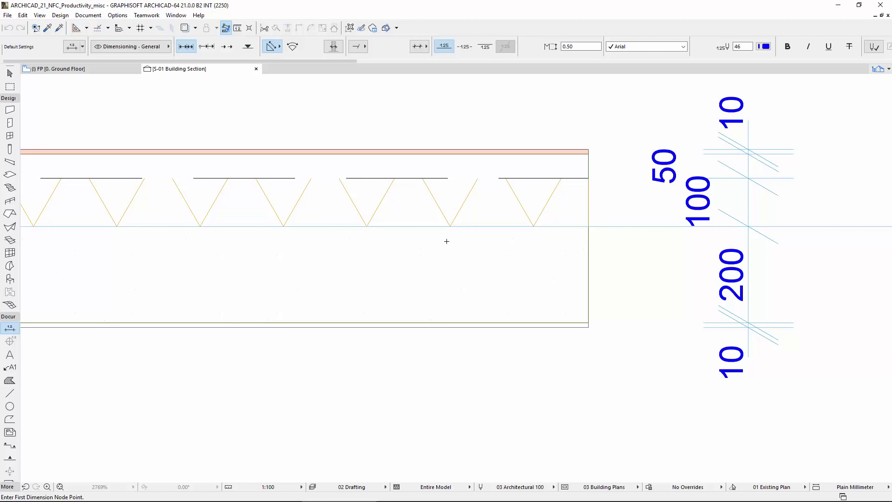
{"action": "scroll", "coordinate": [449, 241], "scroll_direction": "down", "scroll_amount": 3}
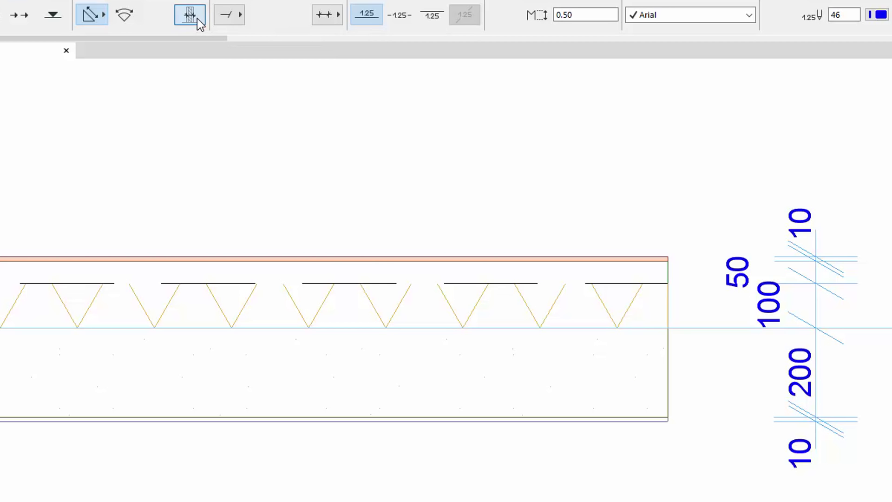
- With the single-click skin Geometry Method, dimension the slab's skins across its middle
{"action": "left_click", "coordinate": [196, 15]}
{"action": "left_click", "coordinate": [225, 257]}
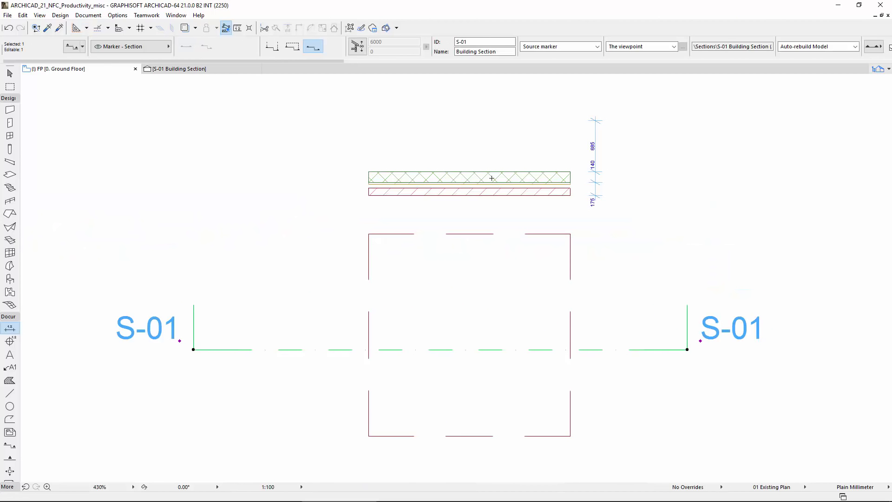
{"action": "scroll", "coordinate": [491, 179], "scroll_direction": "up", "scroll_amount": 3}
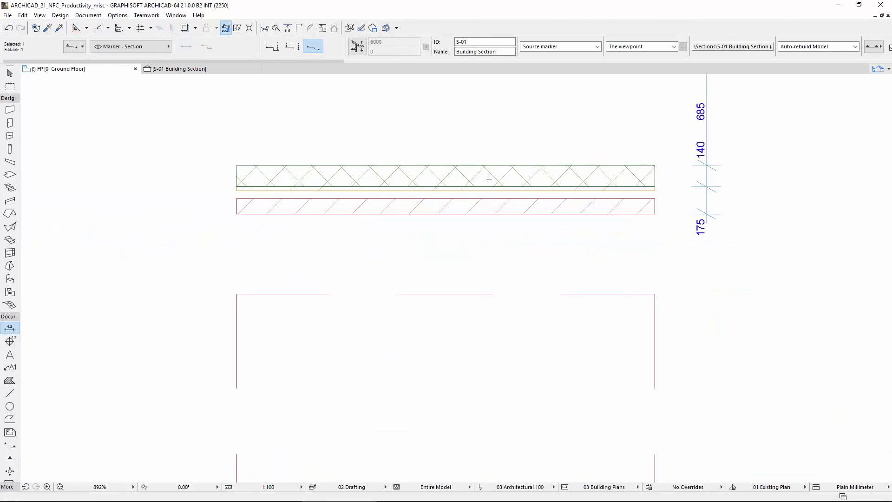
{"action": "scroll", "coordinate": [492, 178], "scroll_direction": "up", "scroll_amount": 2}
- Dimension every skin across both walls, then limit automatic dimensioning to outer faces only
{"action": "left_click", "coordinate": [491, 230]}
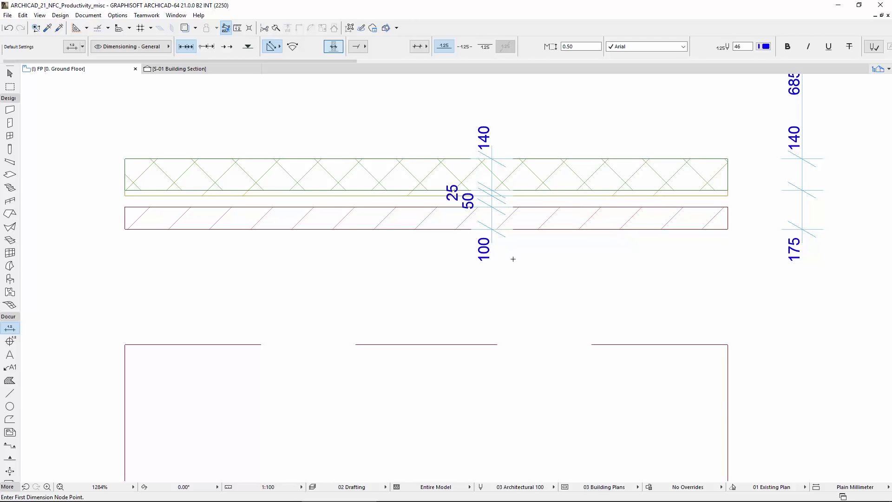
{"action": "left_click", "coordinate": [74, 46]}
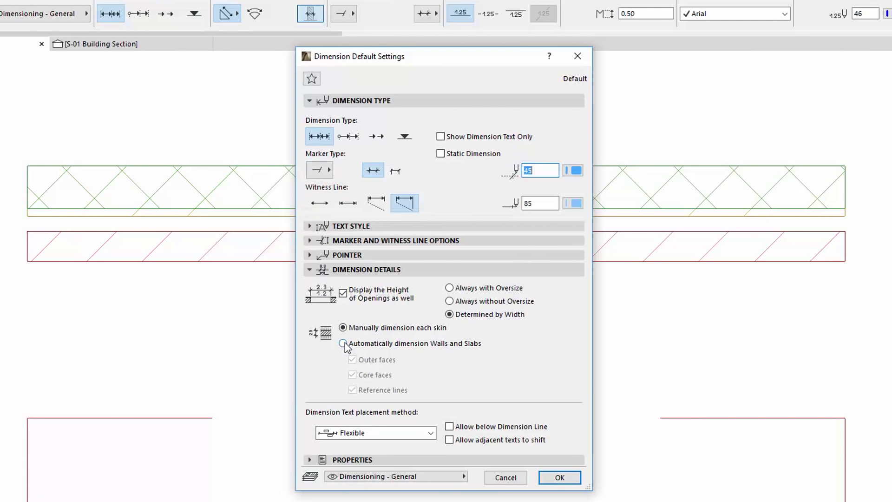
{"action": "left_click", "coordinate": [362, 291]}
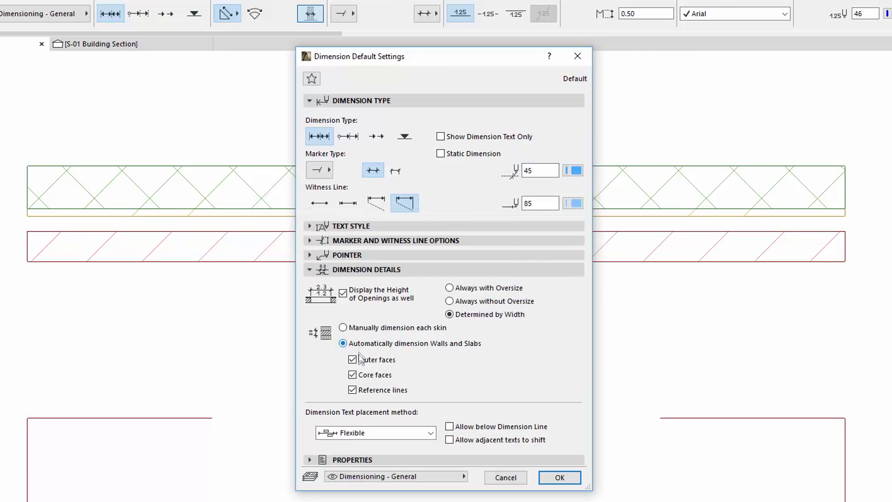
{"action": "left_click", "coordinate": [353, 391]}
{"action": "left_click", "coordinate": [353, 375]}
{"action": "left_click", "coordinate": [564, 478]}
- Place a 315 dimension across both walls in plan and 370 across the slab in S-01
{"action": "left_click", "coordinate": [330, 263]}
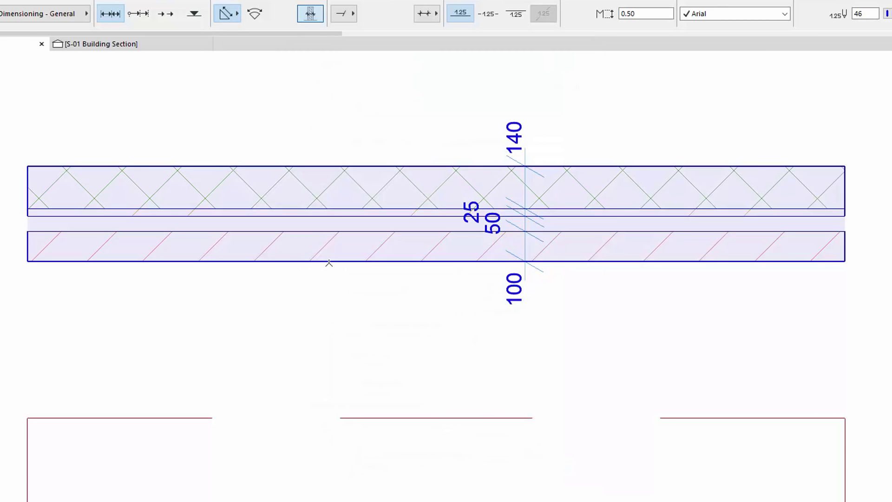
{"action": "left_click", "coordinate": [329, 263]}
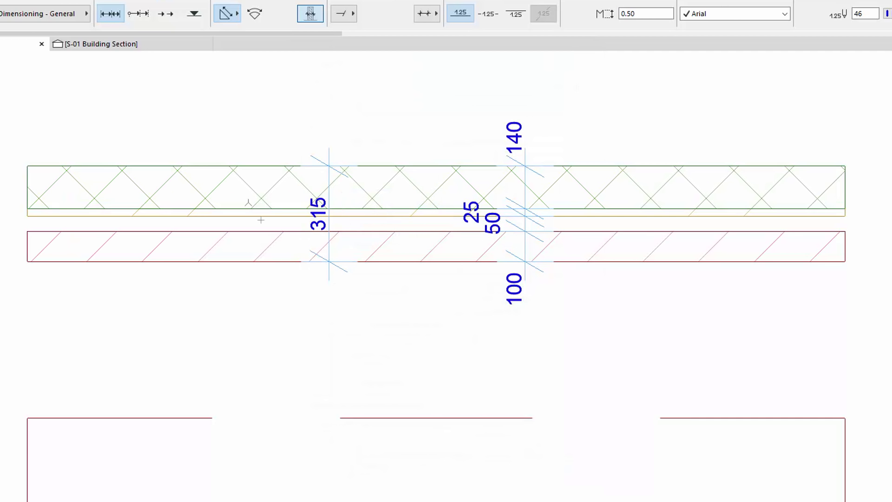
{"action": "left_click", "coordinate": [143, 48]}
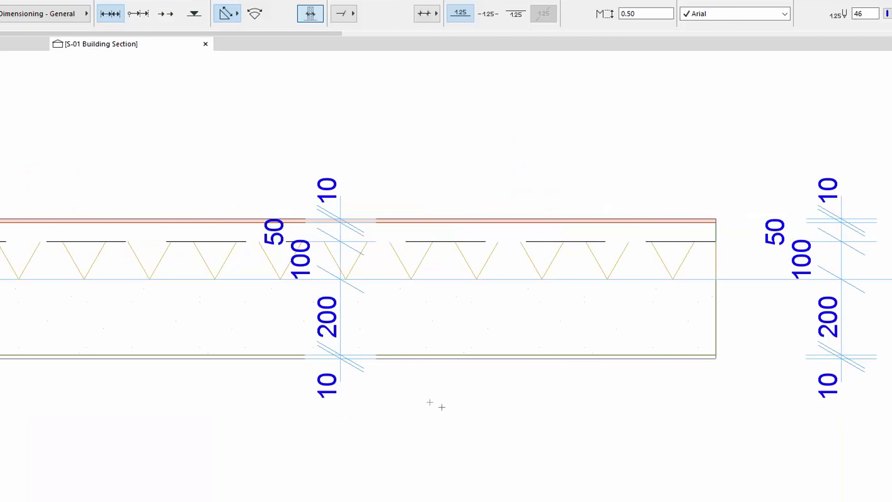
{"action": "left_click", "coordinate": [530, 357]}
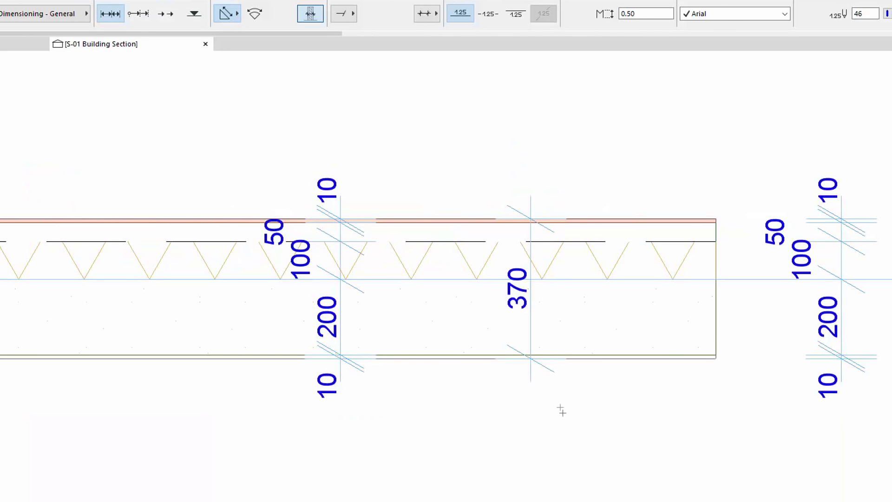